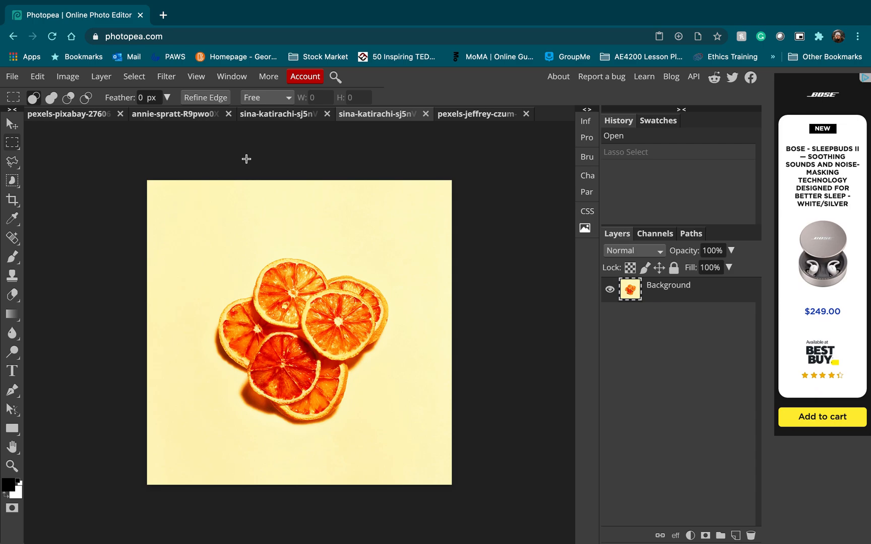
Step: Make a trial Rectangle Select selection over the background and edge of the upper orange slice, and undo it
{"action": "right_click", "coordinate": [13, 143]}
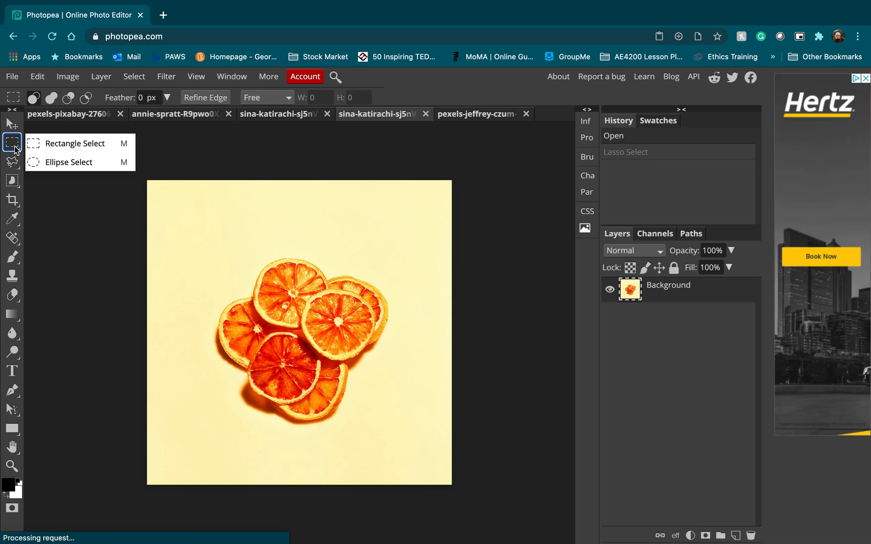
{"action": "left_click", "coordinate": [70, 145]}
{"action": "left_click_drag", "start_coordinate": [203, 211], "coordinate": [285, 283]}
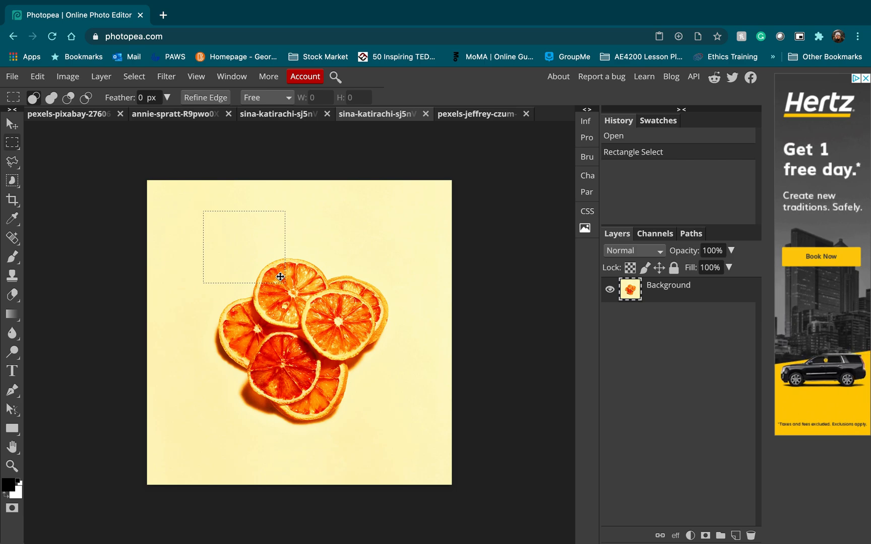
{"action": "key", "text": "ctrl+z"}
Step: Draw a trial freehand Lasso Select outline on the cream background above the orange slices, and undo it
{"action": "left_click", "coordinate": [13, 164]}
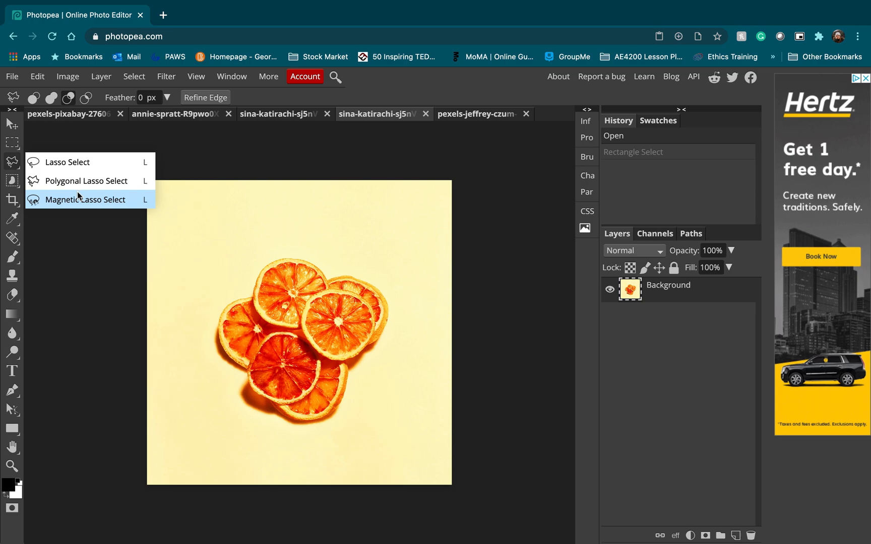
{"action": "left_click", "coordinate": [78, 162]}
{"action": "mouse_move", "coordinate": [260, 219]}
{"action": "left_mouse_down"}
{"action": "mouse_move", "coordinate": [186, 217]}
{"action": "mouse_move", "coordinate": [168, 257]}
{"action": "mouse_move", "coordinate": [187, 302]}
{"action": "mouse_move", "coordinate": [262, 249]}
{"action": "mouse_move", "coordinate": [335, 248]}
{"action": "mouse_move", "coordinate": [357, 218]}
{"action": "mouse_move", "coordinate": [305, 214]}
{"action": "mouse_move", "coordinate": [265, 226]}
{"action": "mouse_move", "coordinate": [233, 212]}
{"action": "left_mouse_up"}
{"action": "key", "text": "ctrl+z"}
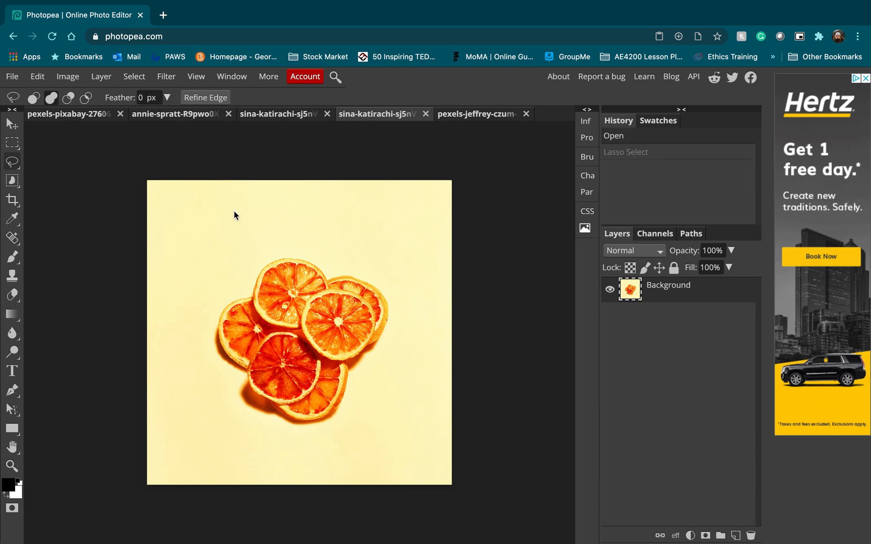
Step: Outline a trial straight-edged area above the orange slices with Polygonal Lasso Select, and undo it
{"action": "right_click", "coordinate": [12, 162]}
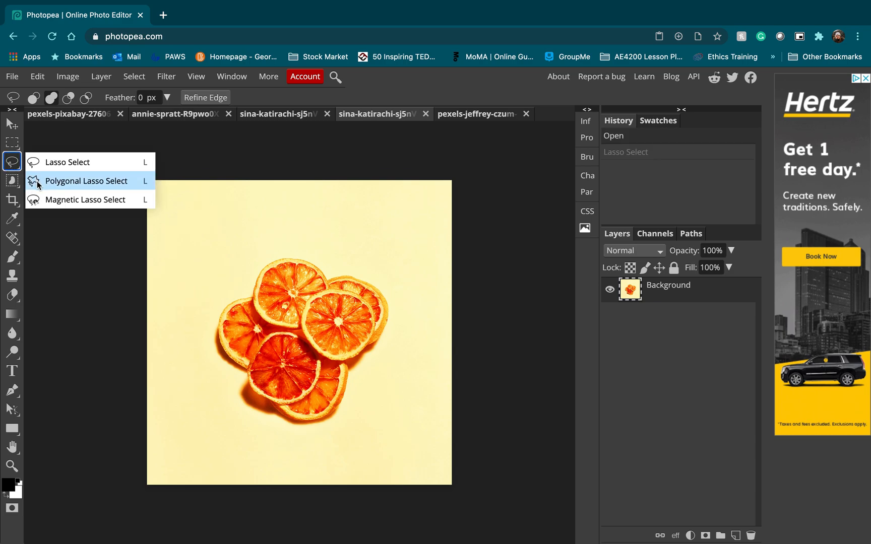
{"action": "left_click", "coordinate": [38, 184]}
{"action": "left_click", "coordinate": [184, 222]}
{"action": "left_click", "coordinate": [199, 308]}
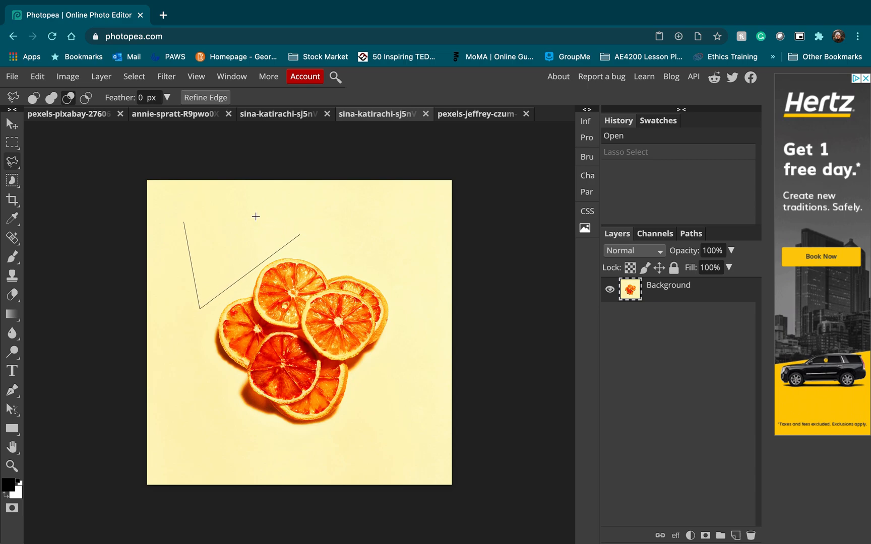
{"action": "left_click", "coordinate": [184, 220]}
{"action": "key", "text": "ctrl+z"}
Step: Trace the outer rim and part of the flesh of the upper orange slice with Magnetic Lasso Select, and undo the selection
{"action": "left_click", "coordinate": [12, 161]}
{"action": "left_click", "coordinate": [66, 197]}
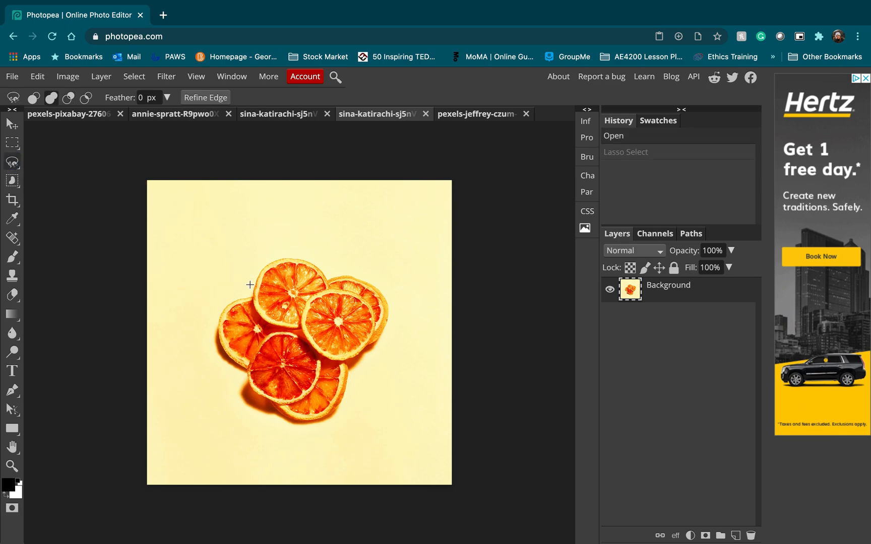
{"action": "scroll", "coordinate": [262, 293], "scroll_direction": "up", "scroll_amount": 10}
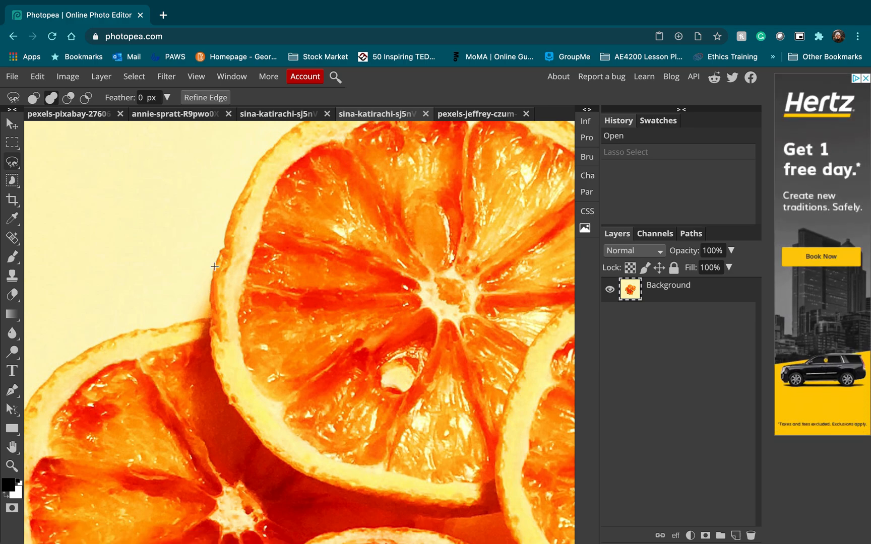
{"action": "left_click", "coordinate": [219, 252]}
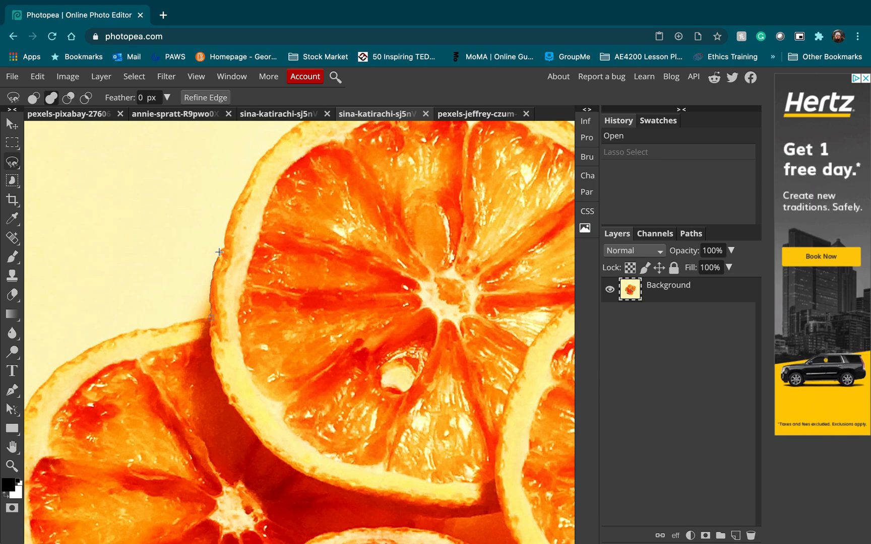
{"action": "left_click", "coordinate": [291, 131]}
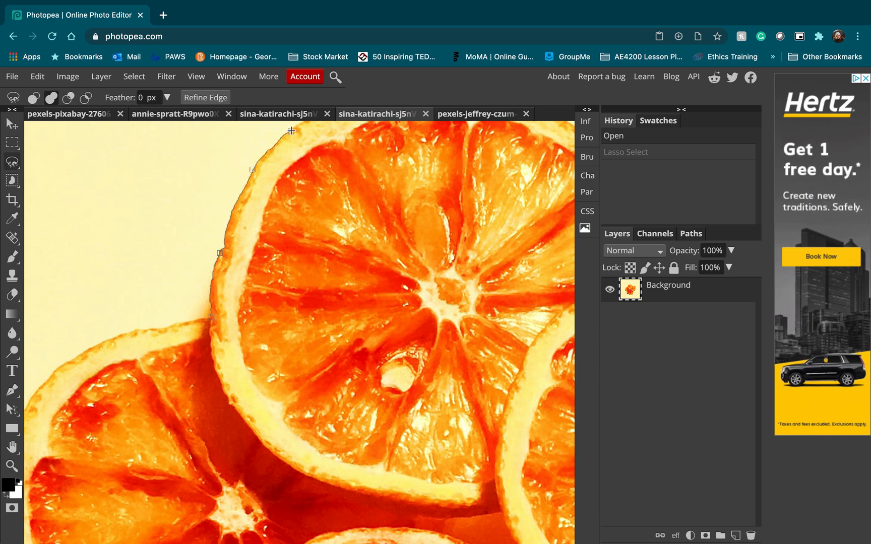
{"action": "left_click", "coordinate": [370, 190]}
{"action": "left_click", "coordinate": [358, 358]}
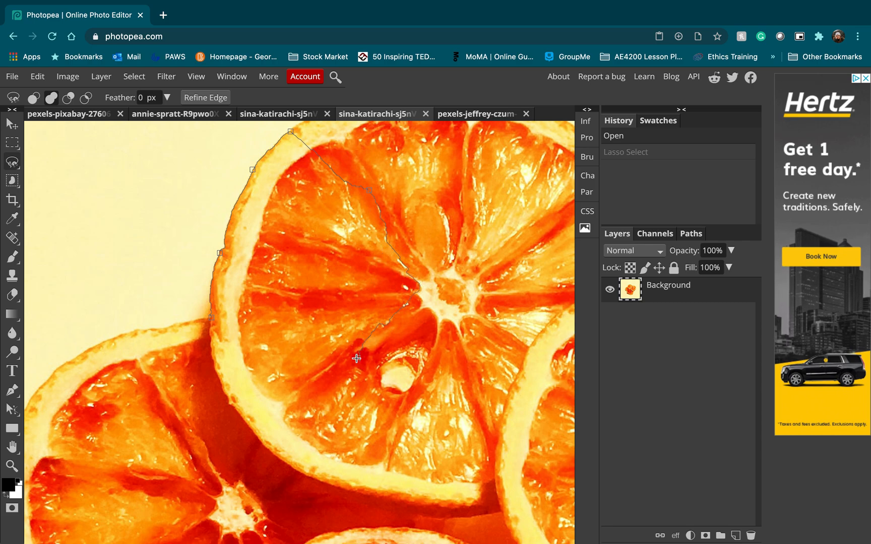
{"action": "double_click", "coordinate": [211, 319]}
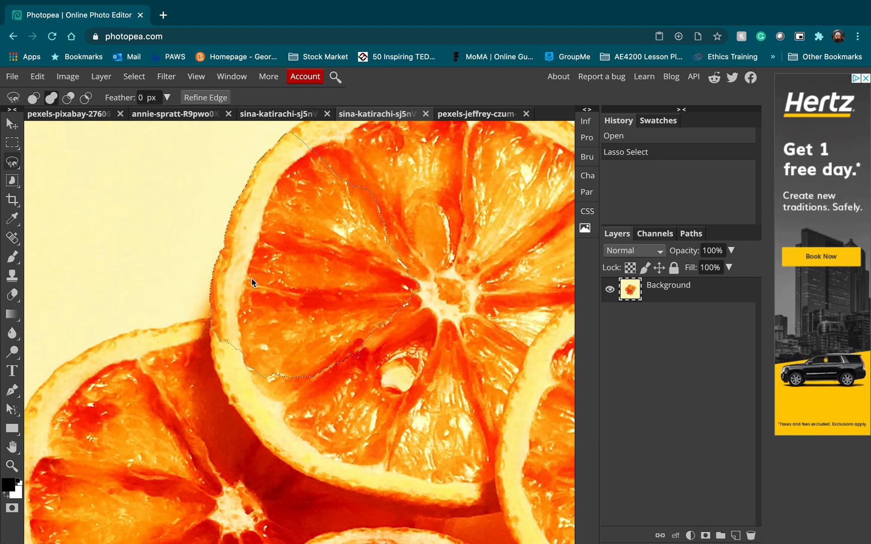
{"action": "key", "text": "ctrl+z"}
Step: Try Object Selection around the whole group of orange slices, and undo the selection
{"action": "scroll", "coordinate": [187, 372], "scroll_direction": "down", "scroll_amount": 5}
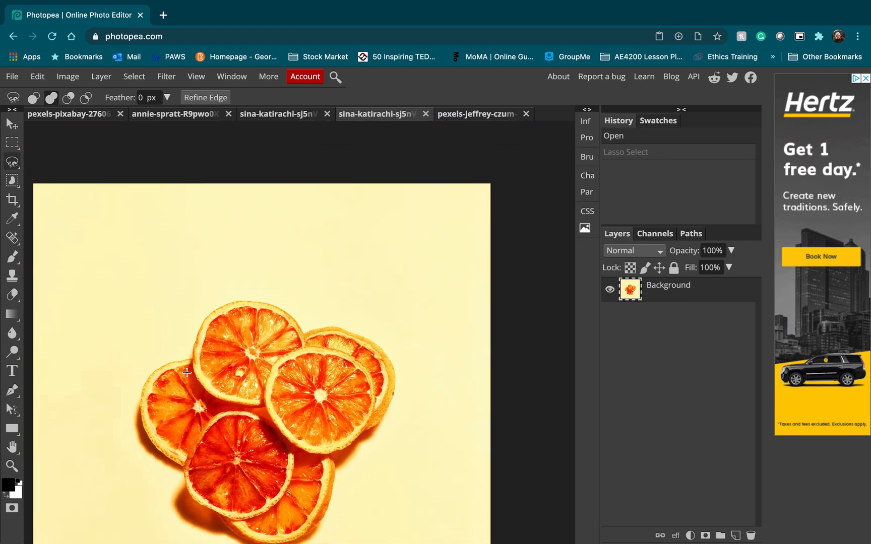
{"action": "right_click", "coordinate": [11, 181]}
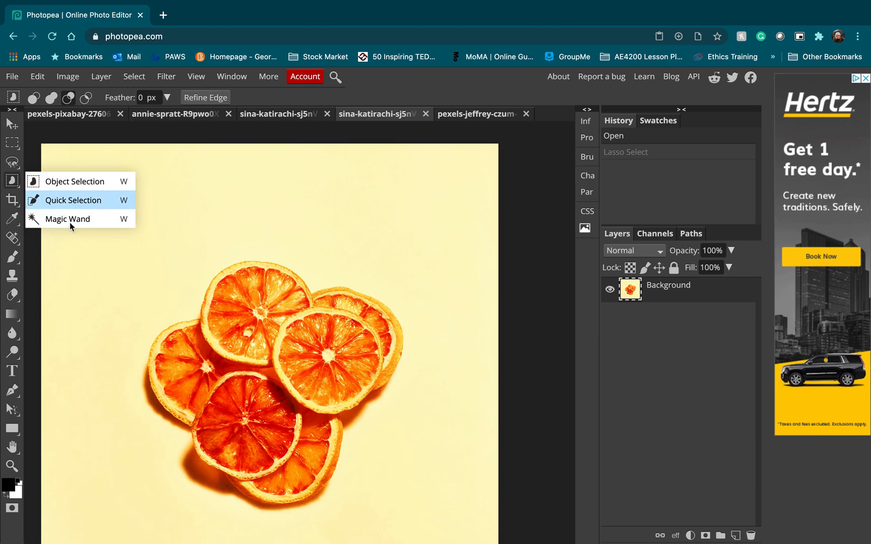
{"action": "left_click", "coordinate": [75, 182]}
{"action": "left_click_drag", "start_coordinate": [131, 230], "coordinate": [436, 525]}
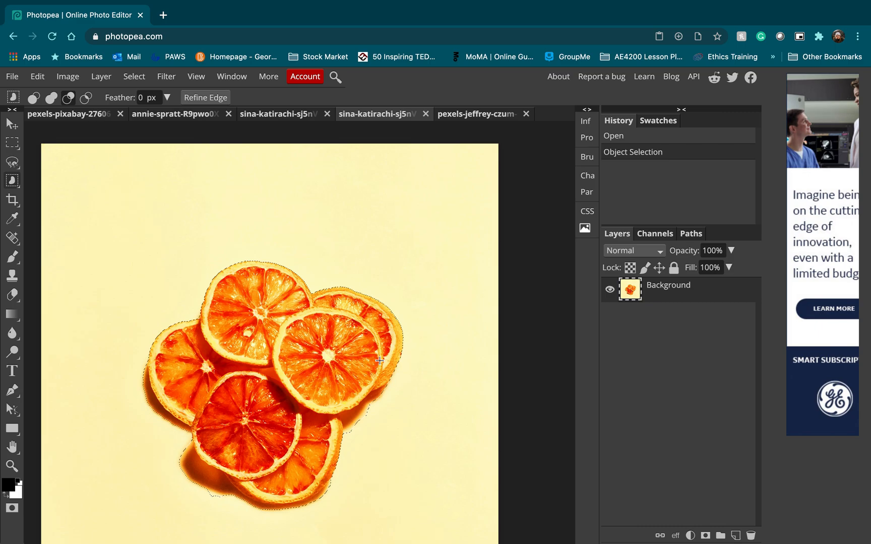
{"action": "key", "text": "ctrl+z"}
Step: Try Quick Selection on the orange slices, and undo the selection
{"action": "right_click", "coordinate": [18, 184]}
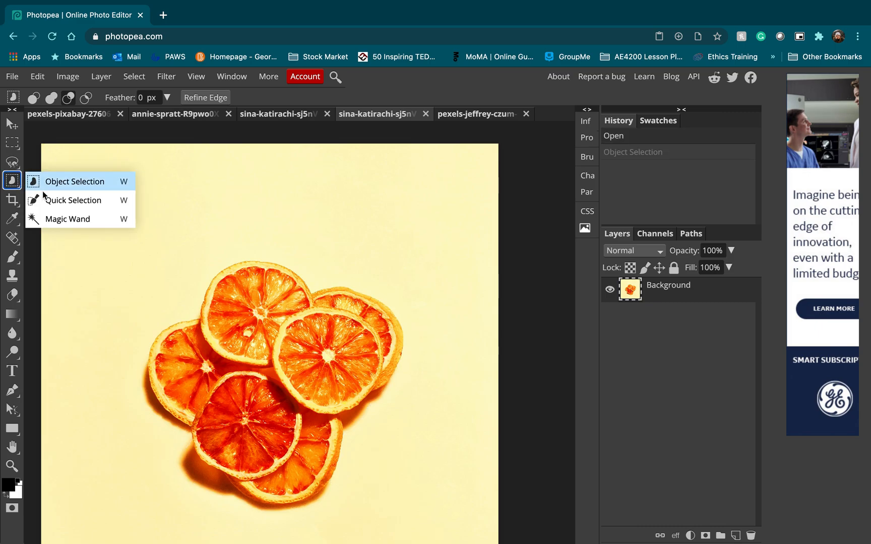
{"action": "left_click", "coordinate": [76, 200]}
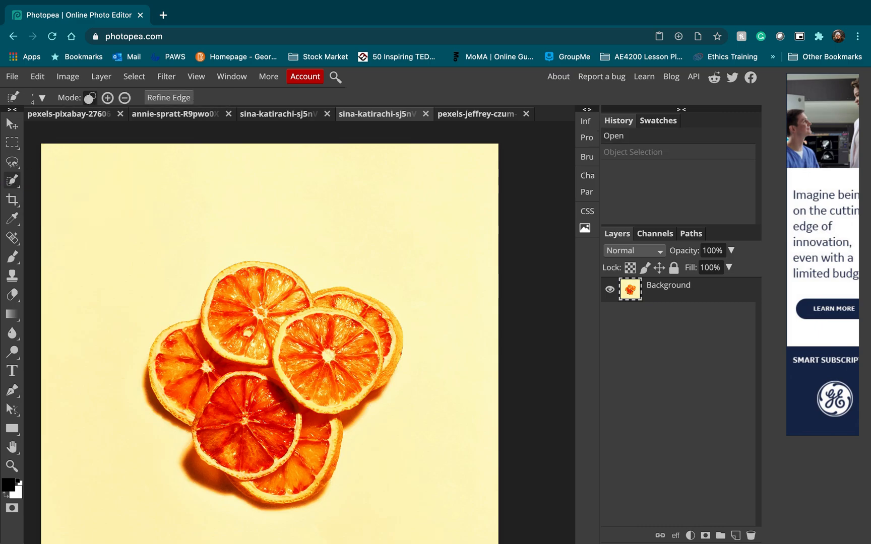
{"action": "left_click", "coordinate": [218, 281]}
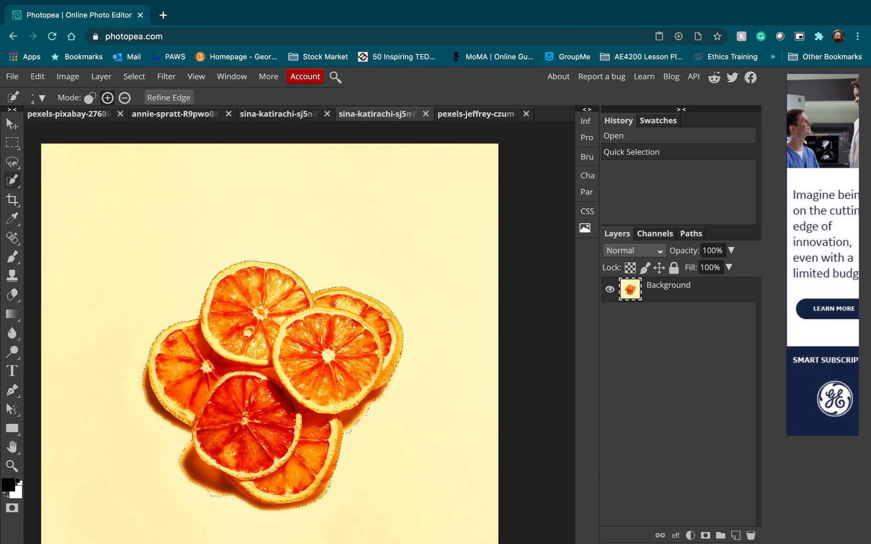
{"action": "key", "text": "ctrl+z"}
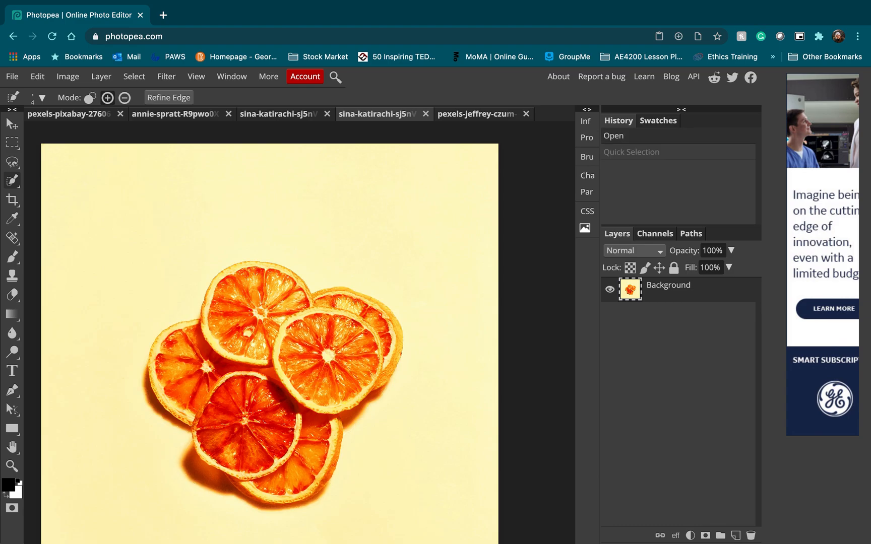
Step: Try a Magic Wand selection starting at the upper orange slice, and undo it
{"action": "right_click", "coordinate": [11, 180]}
{"action": "left_click", "coordinate": [52, 218]}
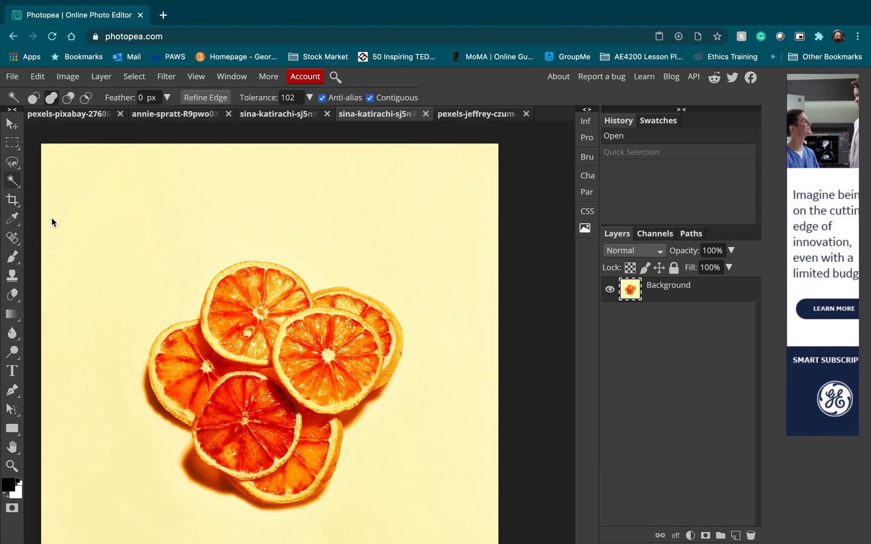
{"action": "left_click", "coordinate": [231, 272]}
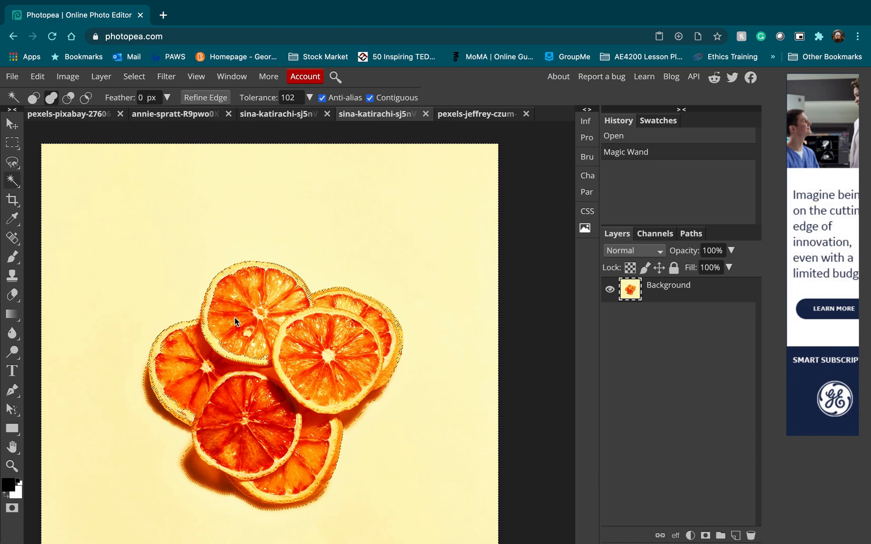
{"action": "key", "text": "super+z"}
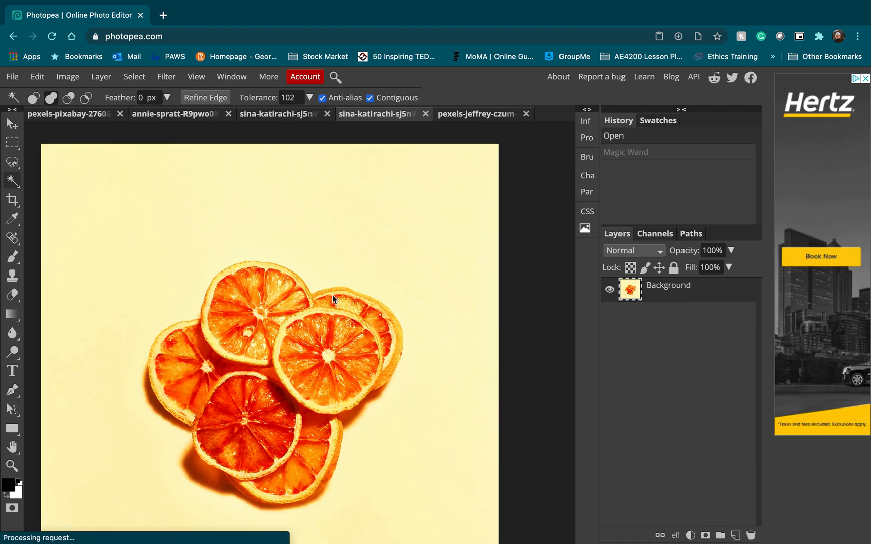
Step: Select the whole group of orange slices with Object Selection by framing all of them
{"action": "right_click", "coordinate": [12, 161]}
{"action": "left_click", "coordinate": [35, 162]}
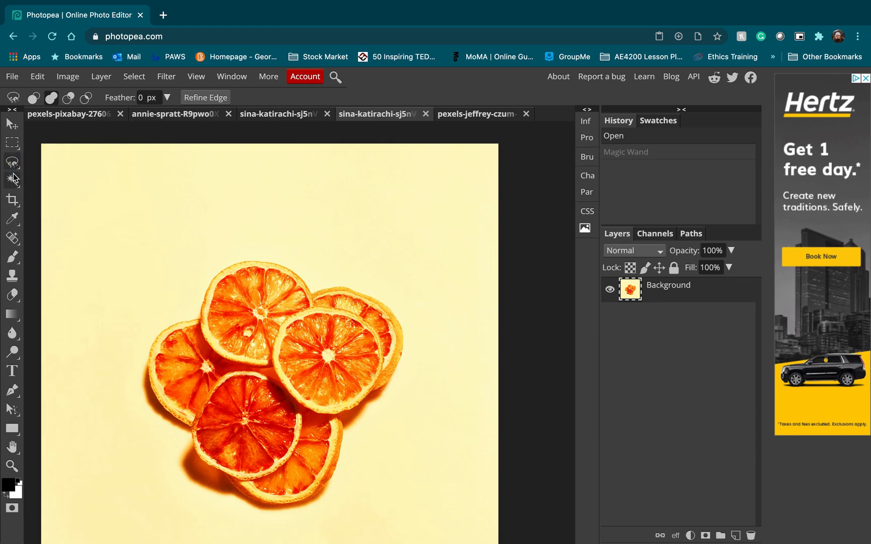
{"action": "right_click", "coordinate": [12, 180]}
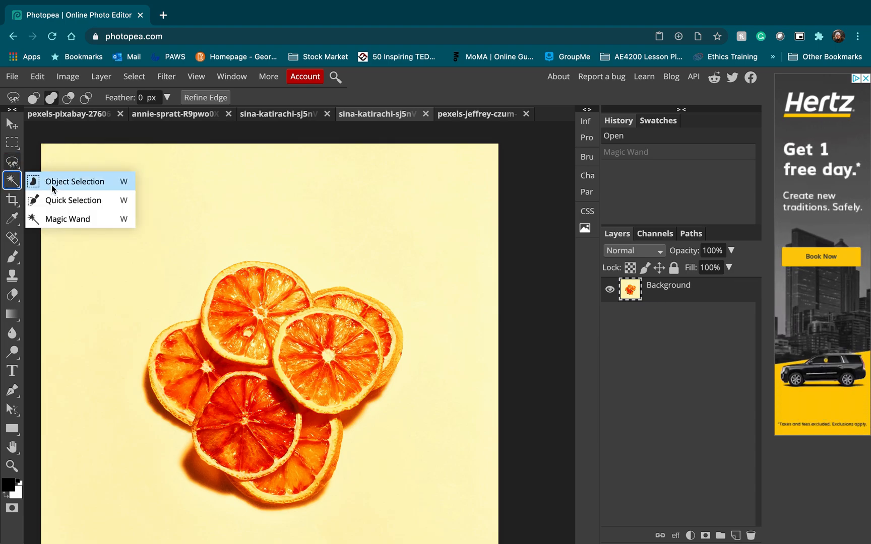
{"action": "left_click", "coordinate": [52, 184]}
{"action": "mouse_move", "coordinate": [129, 246]}
{"action": "left_mouse_down"}
{"action": "mouse_move", "coordinate": [303, 311]}
{"action": "mouse_move", "coordinate": [404, 495]}
{"action": "mouse_move", "coordinate": [431, 525]}
{"action": "left_mouse_up"}
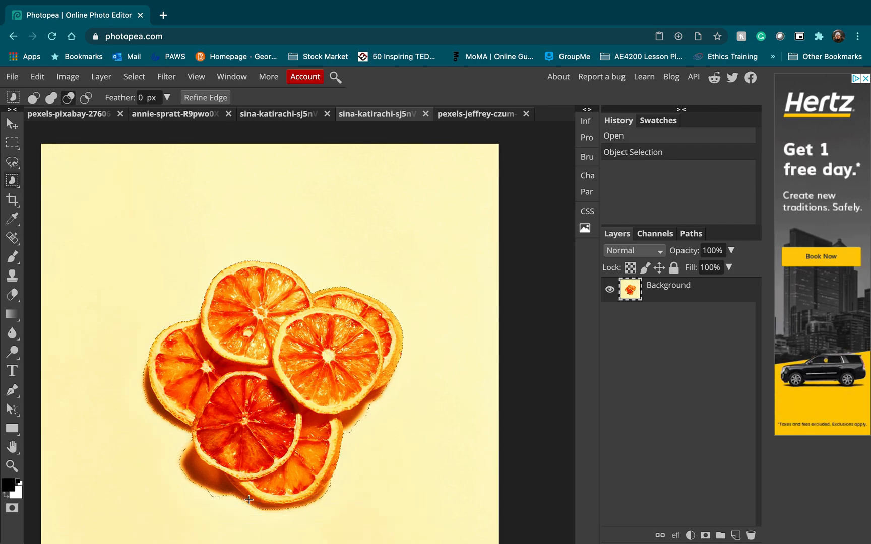
Step: Subtract the upper part of the shadow beside the leftmost orange slice from the selection with the freehand Lasso Select
{"action": "scroll", "coordinate": [156, 387], "scroll_direction": "up", "scroll_amount": 10}
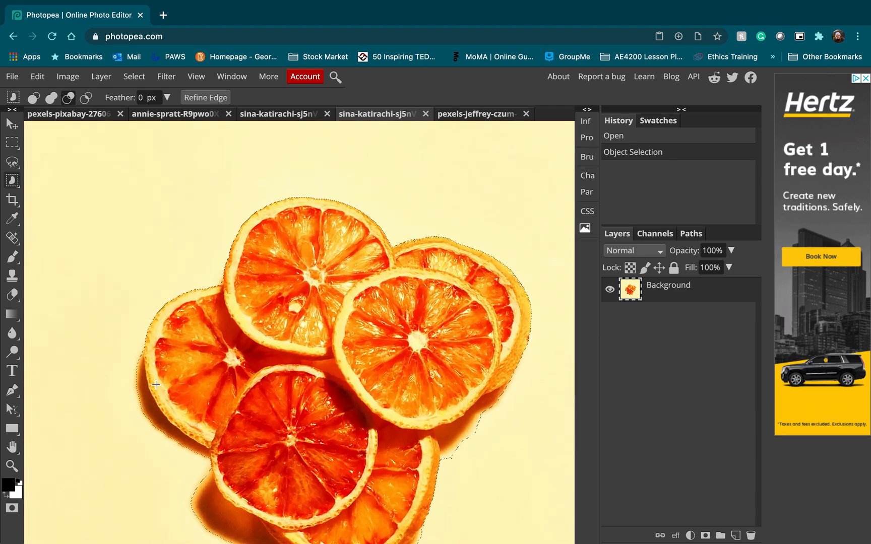
{"action": "scroll", "coordinate": [136, 428], "scroll_direction": "down", "scroll_amount": 10}
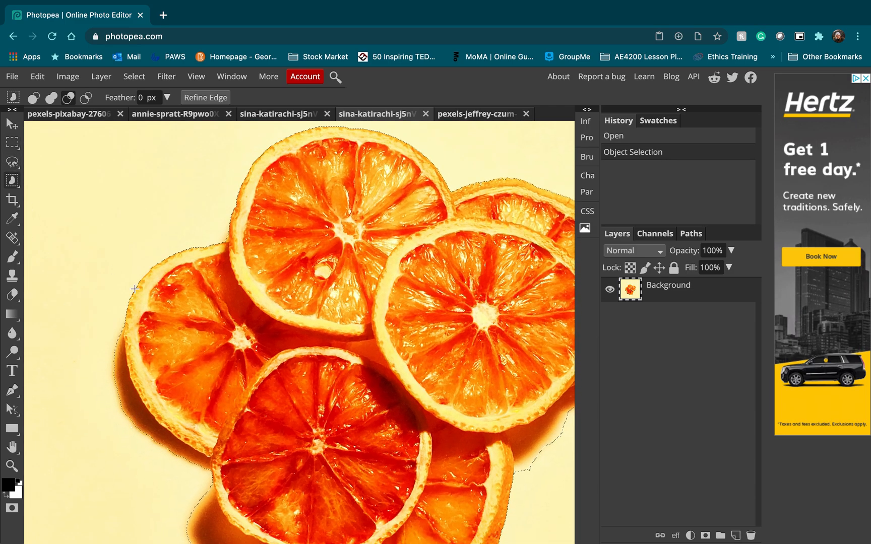
{"action": "scroll", "coordinate": [160, 314], "scroll_direction": "up", "scroll_amount": 4}
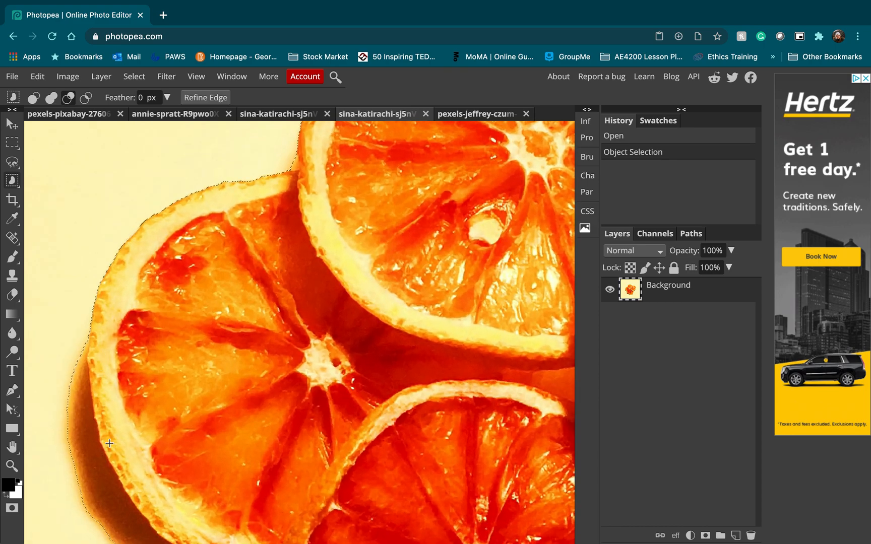
{"action": "left_click_drag", "start_coordinate": [110, 443], "coordinate": [120, 200]}
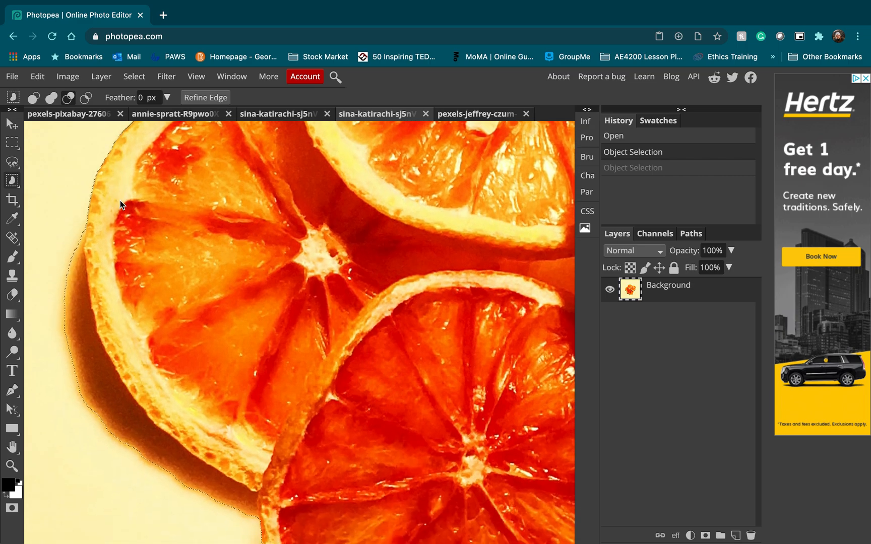
{"action": "right_click", "coordinate": [14, 161]}
{"action": "left_click", "coordinate": [40, 162]}
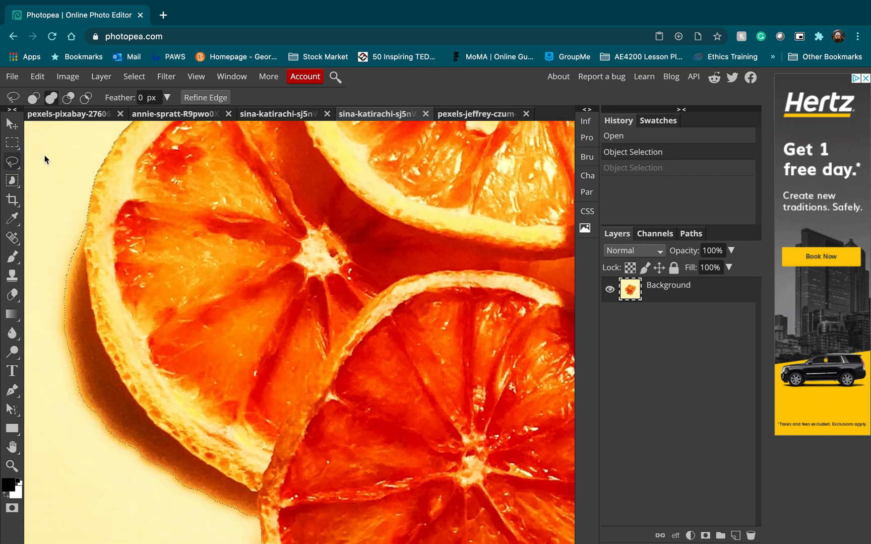
{"action": "left_click", "coordinate": [68, 98]}
{"action": "left_click_drag", "start_coordinate": [84, 225], "coordinate": [86, 255]}
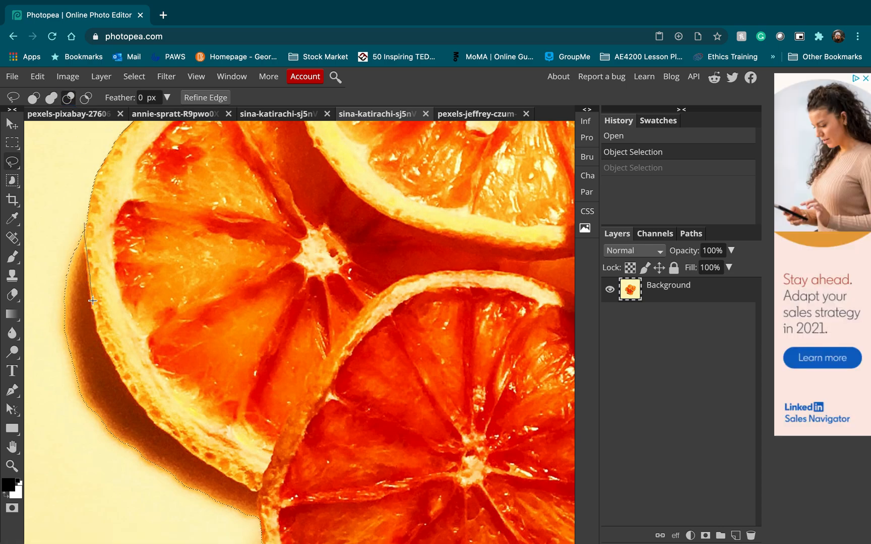
{"action": "mouse_move", "coordinate": [92, 301]}
{"action": "left_mouse_down"}
{"action": "mouse_move", "coordinate": [111, 371]}
{"action": "mouse_move", "coordinate": [99, 426]}
{"action": "mouse_move", "coordinate": [73, 416]}
{"action": "mouse_move", "coordinate": [55, 372]}
{"action": "mouse_move", "coordinate": [50, 319]}
{"action": "left_mouse_up"}
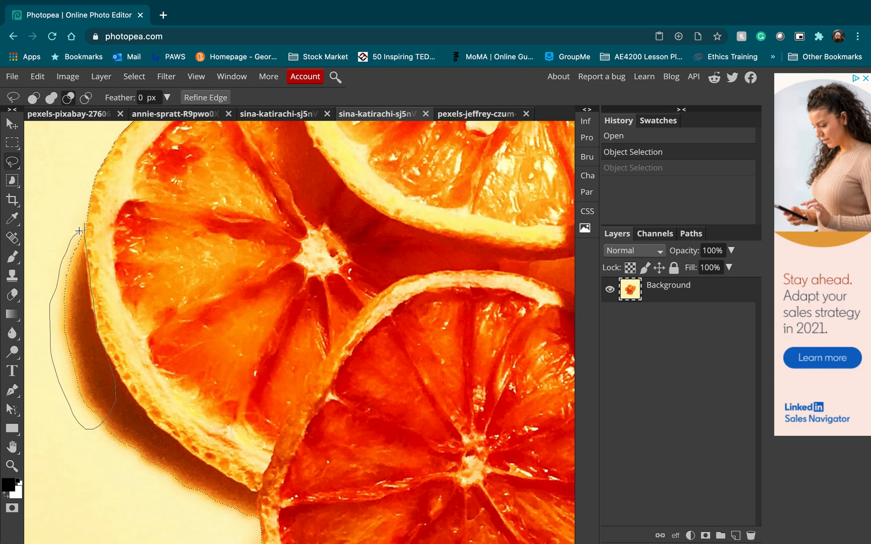
{"action": "left_click_drag", "start_coordinate": [85, 227], "coordinate": [85, 227]}
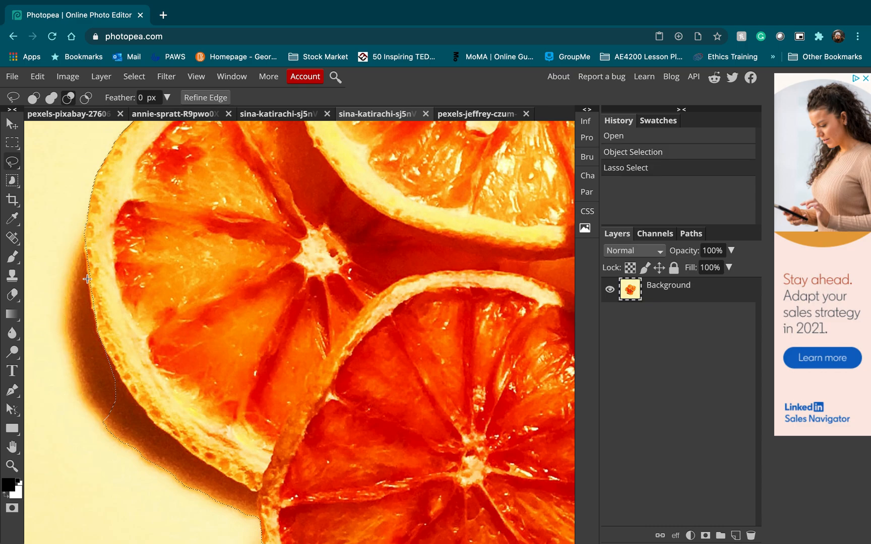
Step: Add a small strip along the leftmost slice's lower rim to the selection with the freehand Lasso Select
{"action": "left_click", "coordinate": [52, 97]}
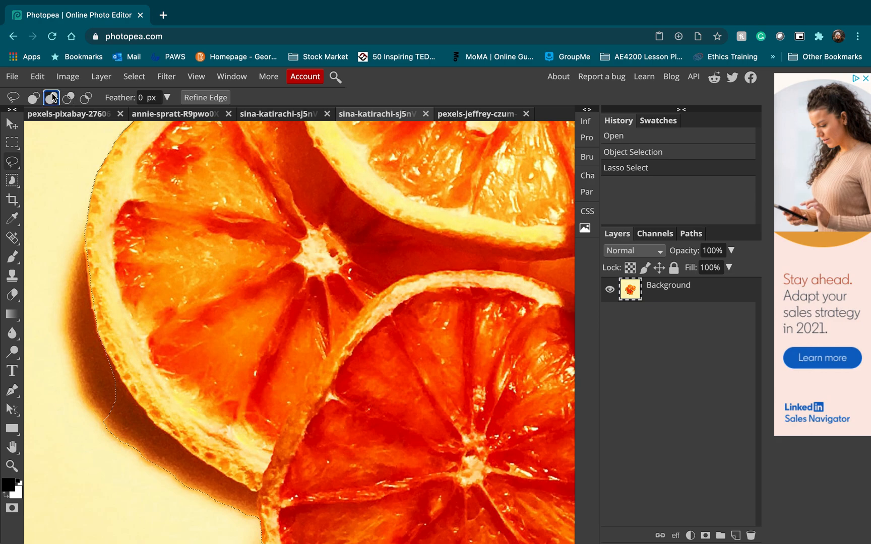
{"action": "mouse_move", "coordinate": [96, 304]}
{"action": "left_mouse_down"}
{"action": "mouse_move", "coordinate": [82, 330]}
{"action": "mouse_move", "coordinate": [98, 391]}
{"action": "mouse_move", "coordinate": [125, 380]}
{"action": "mouse_move", "coordinate": [118, 322]}
{"action": "mouse_move", "coordinate": [100, 308]}
{"action": "left_mouse_up"}
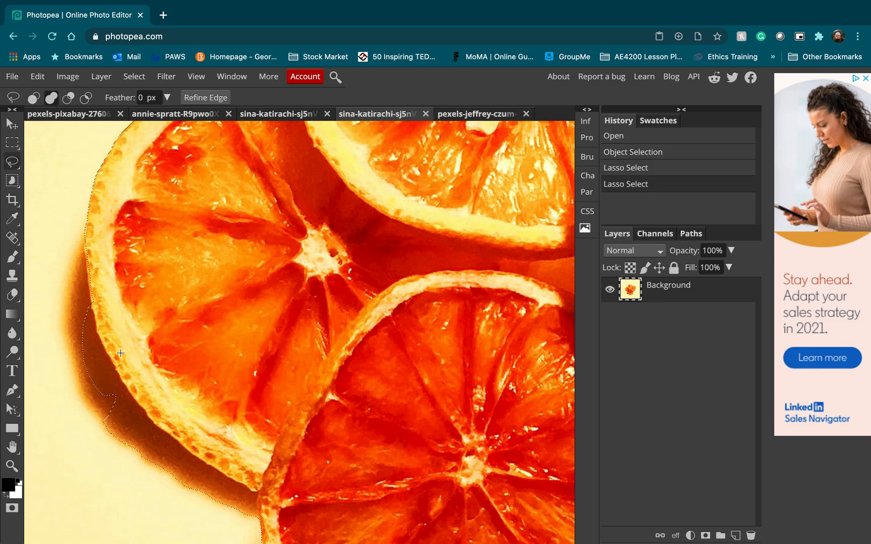
Step: Switch to the other orange slices document, where the whole group is already selected, and copy the selected slices
{"action": "scroll", "coordinate": [120, 353], "scroll_direction": "down", "scroll_amount": 5}
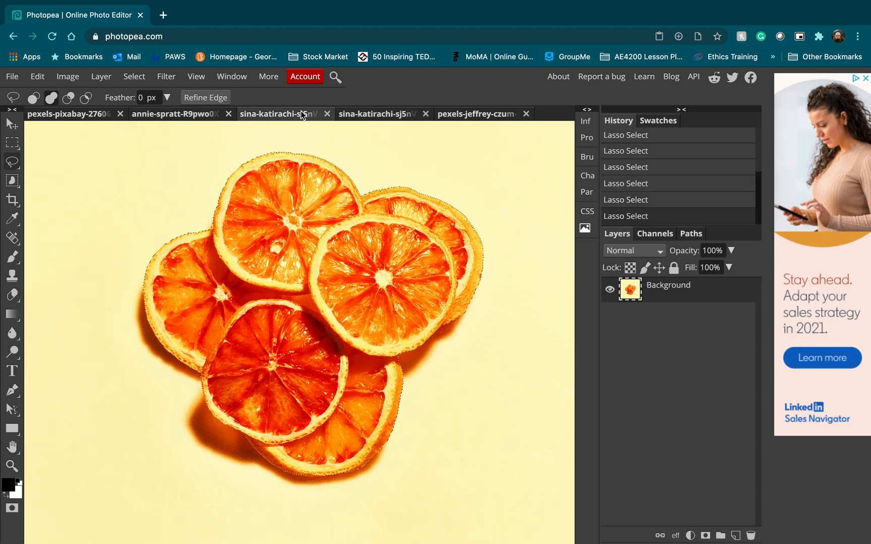
{"action": "scroll", "coordinate": [264, 284], "scroll_direction": "up", "scroll_amount": 3}
{"action": "scroll", "coordinate": [264, 285], "scroll_direction": "right", "scroll_amount": 2}
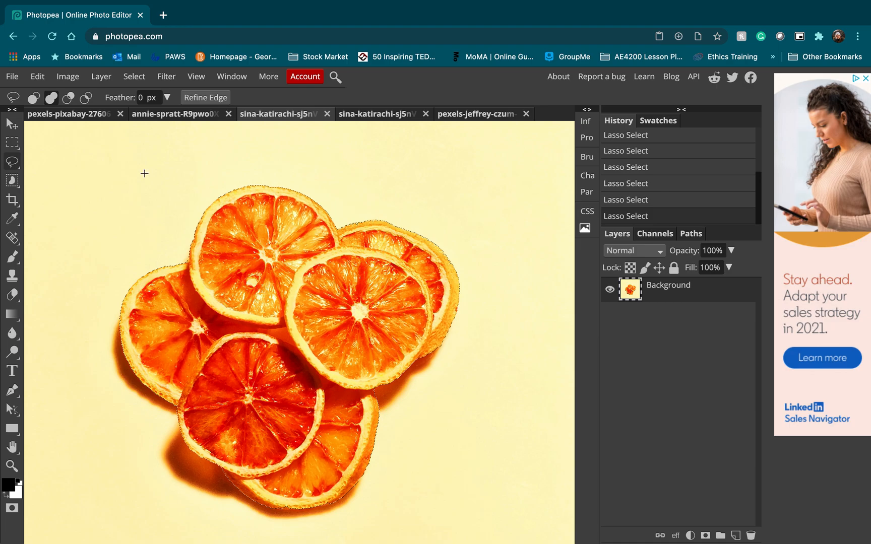
{"action": "left_click", "coordinate": [39, 76]}
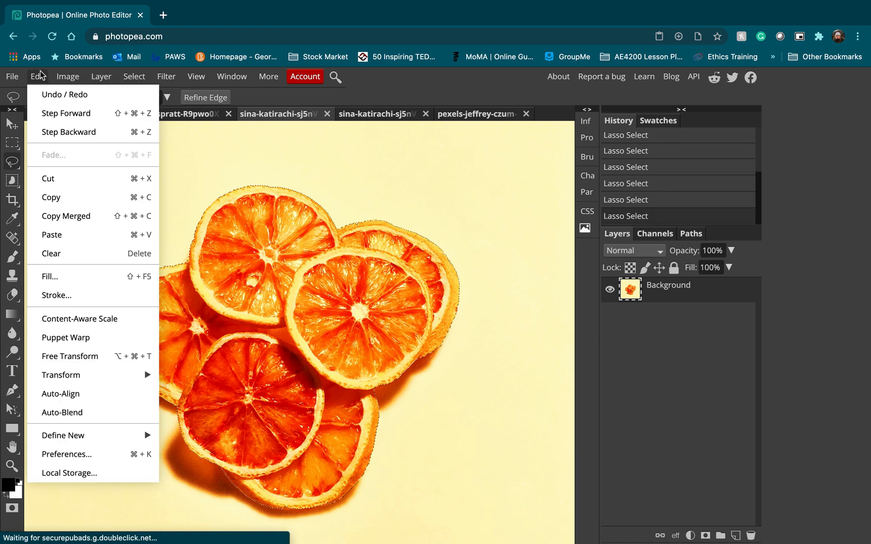
{"action": "left_click", "coordinate": [68, 198]}
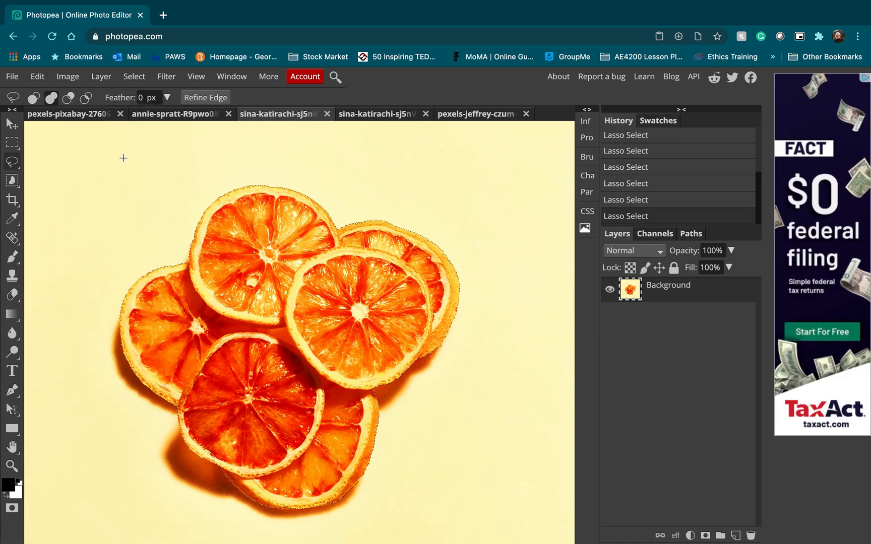
Step: Paste the copied orange slices onto a new layer in the pexels-jeffrey-czum photo of the colourful rooftops
{"action": "left_click", "coordinate": [474, 114]}
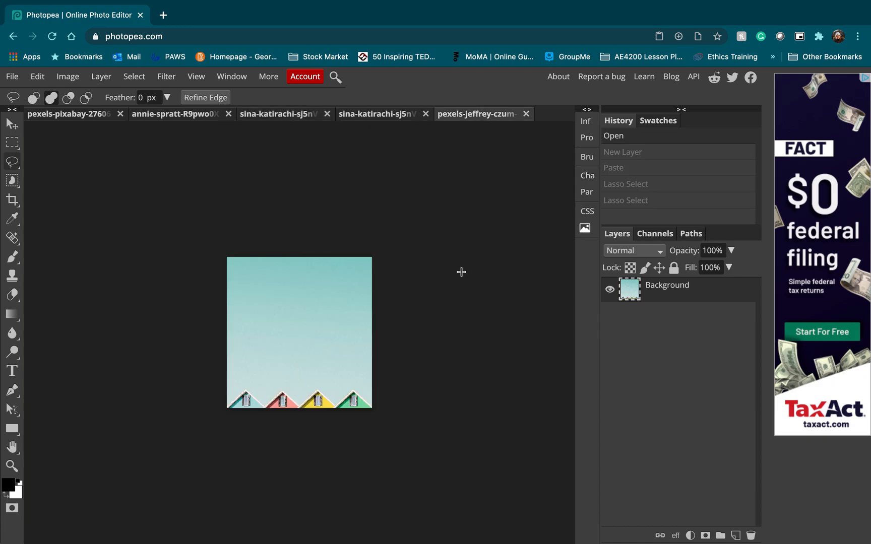
{"action": "key", "text": "super+equal"}
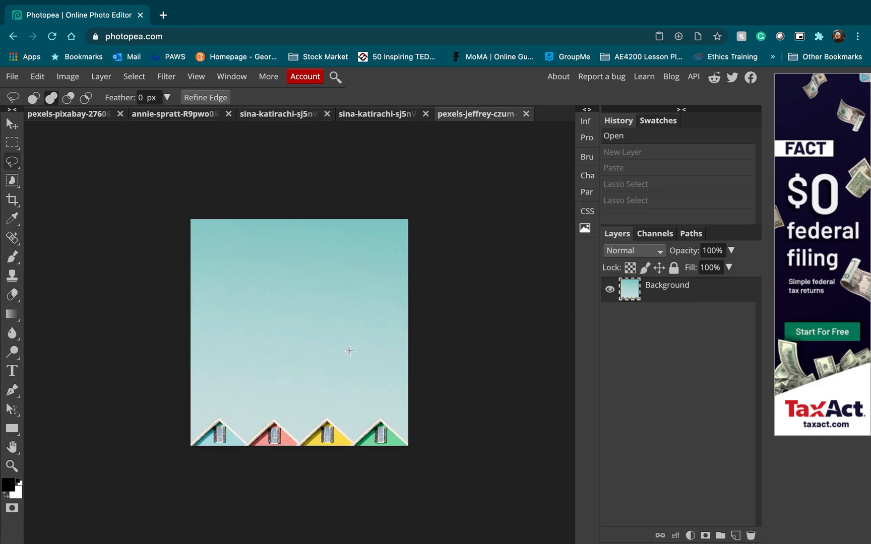
{"action": "left_click", "coordinate": [736, 535]}
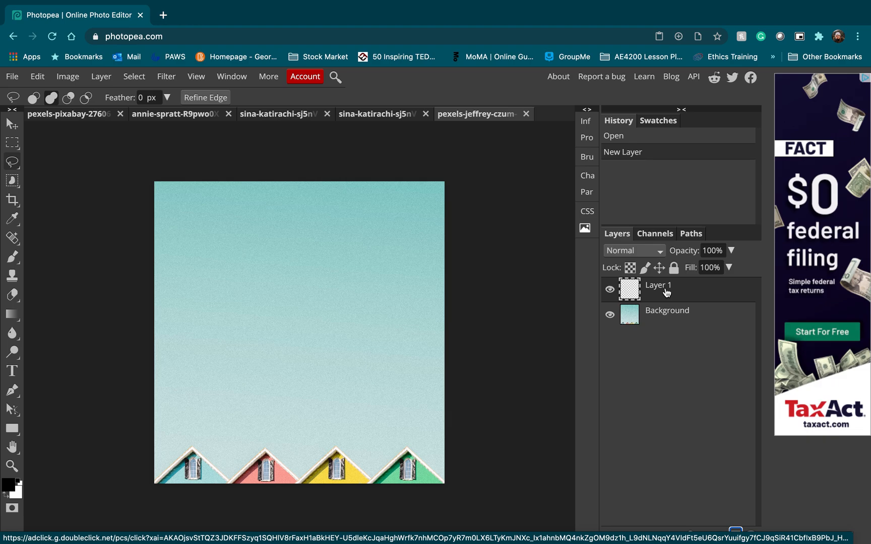
{"action": "left_click", "coordinate": [37, 78]}
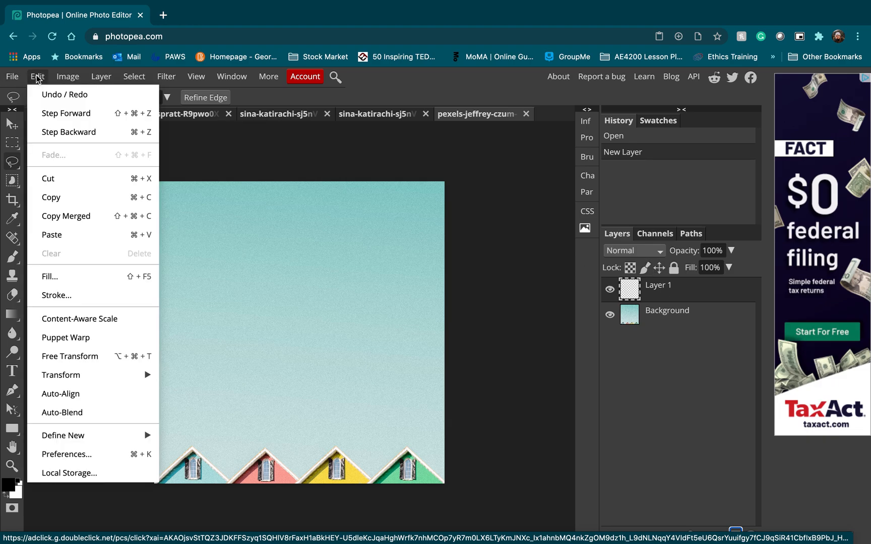
{"action": "left_click", "coordinate": [61, 240]}
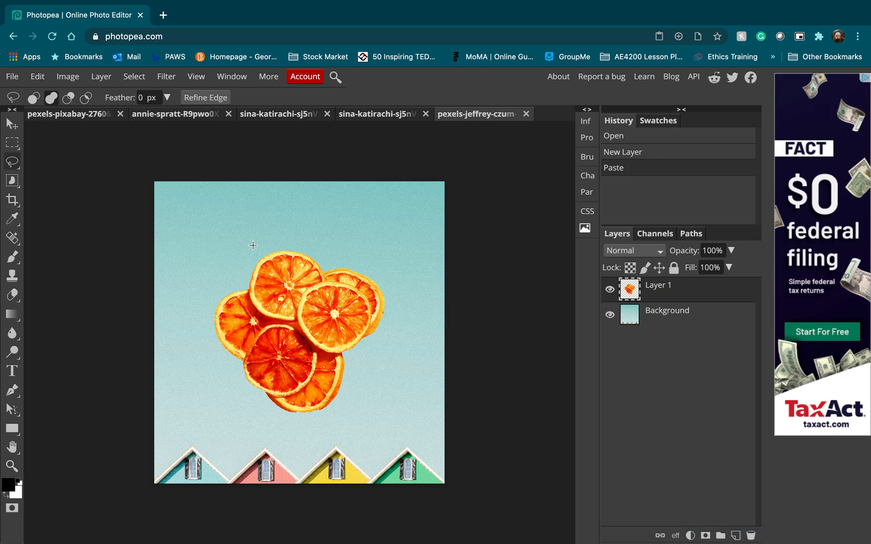
Step: Cut a narrow vertical strip through the left part of the pasted orange slices, using a Rectangle Select that spans their full height
{"action": "scroll", "coordinate": [250, 245], "scroll_direction": "up", "scroll_amount": 2}
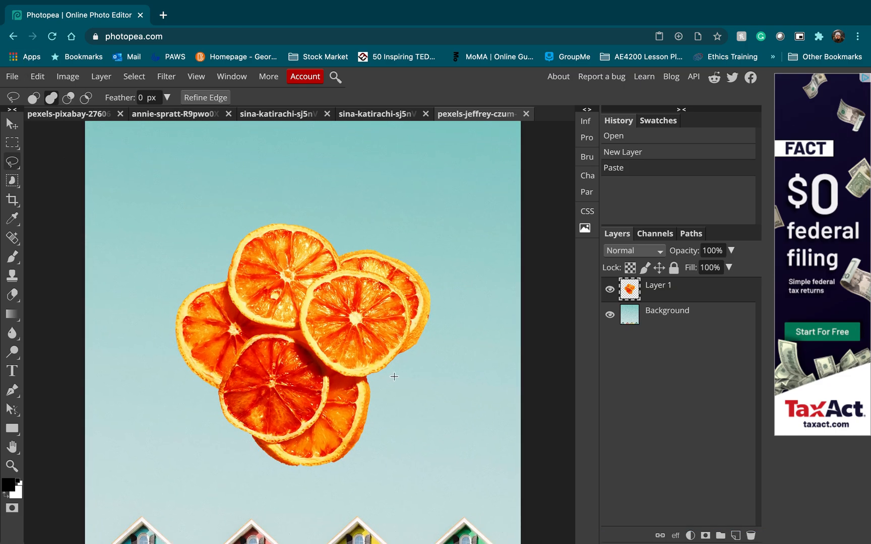
{"action": "right_click", "coordinate": [13, 142]}
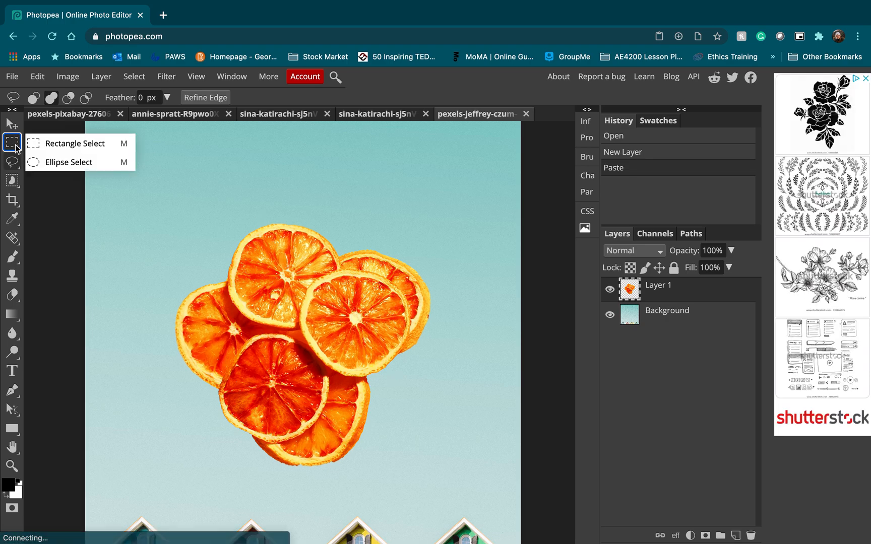
{"action": "left_click", "coordinate": [70, 143]}
{"action": "left_click_drag", "start_coordinate": [241, 207], "coordinate": [247, 468]}
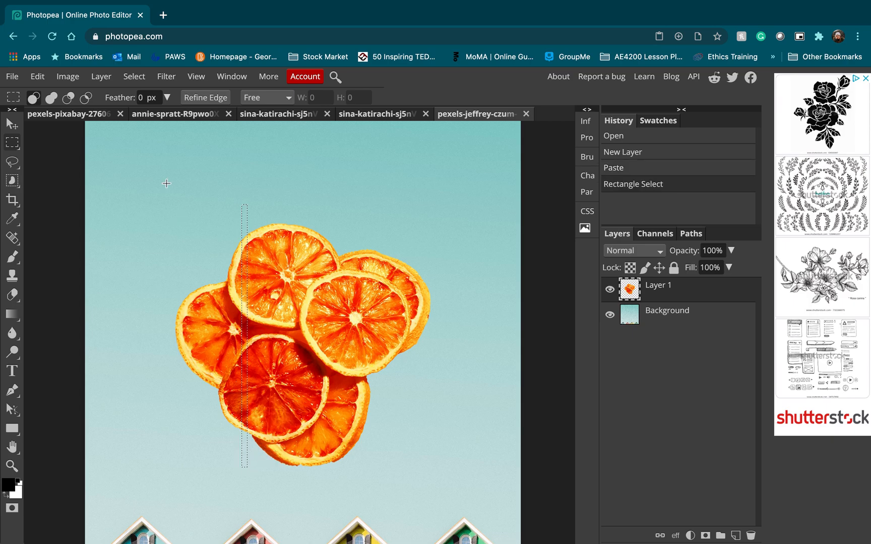
{"action": "left_click", "coordinate": [40, 77]}
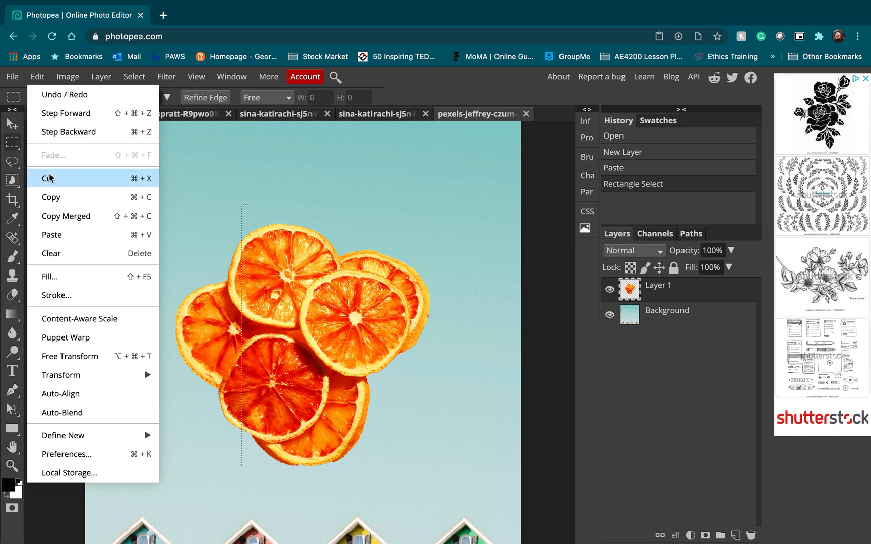
{"action": "left_click", "coordinate": [49, 176]}
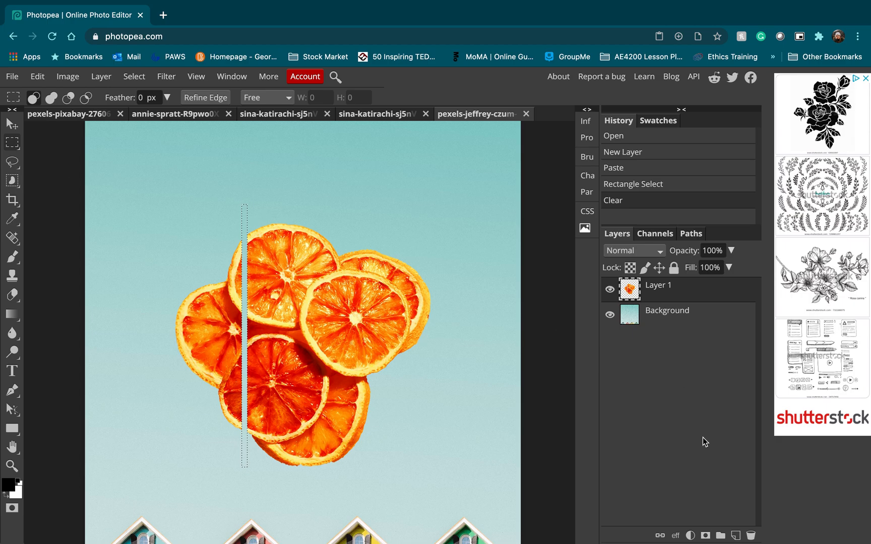
Step: Paste the cut strip of orange slices onto another new layer and activate the Move tool
{"action": "left_click", "coordinate": [737, 535]}
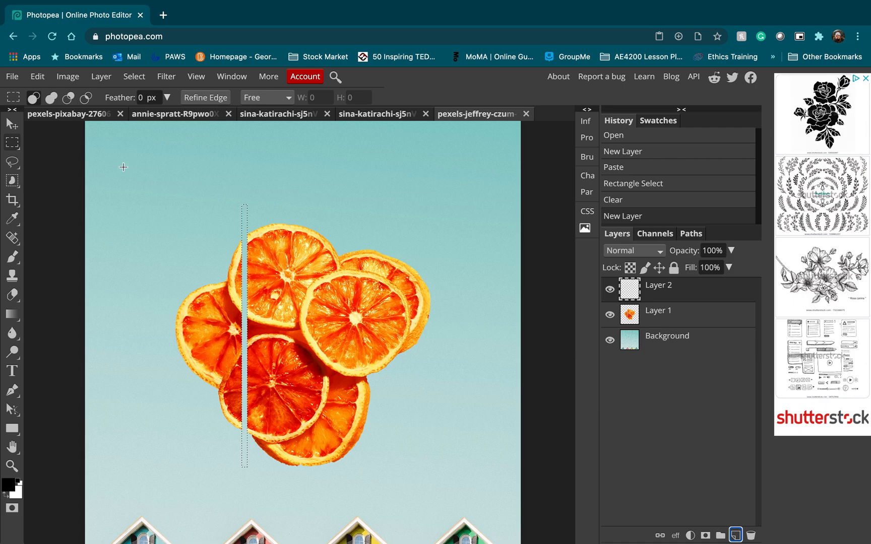
{"action": "left_click", "coordinate": [38, 76]}
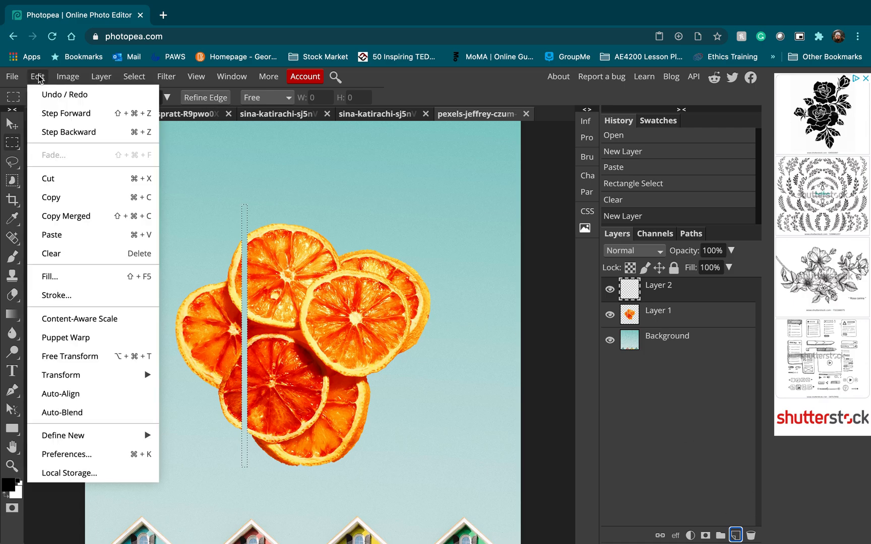
{"action": "left_click", "coordinate": [61, 234]}
{"action": "left_click", "coordinate": [12, 124]}
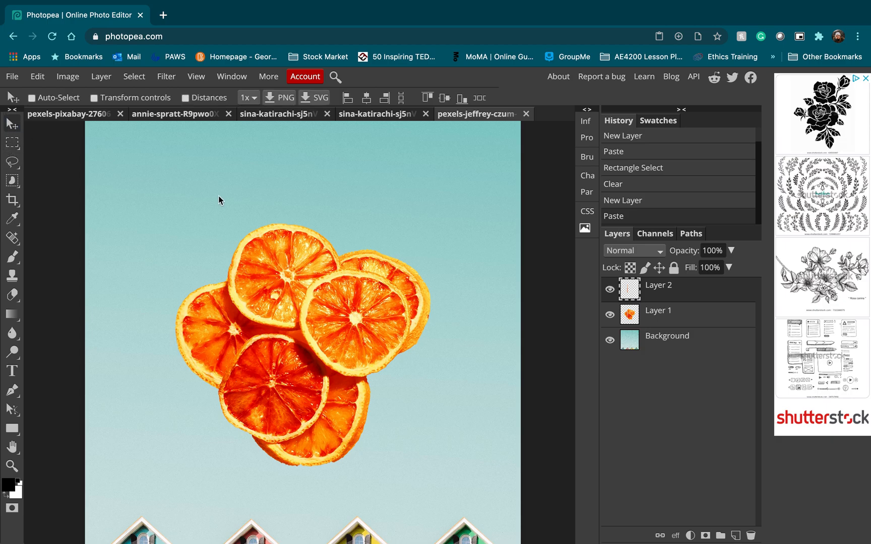